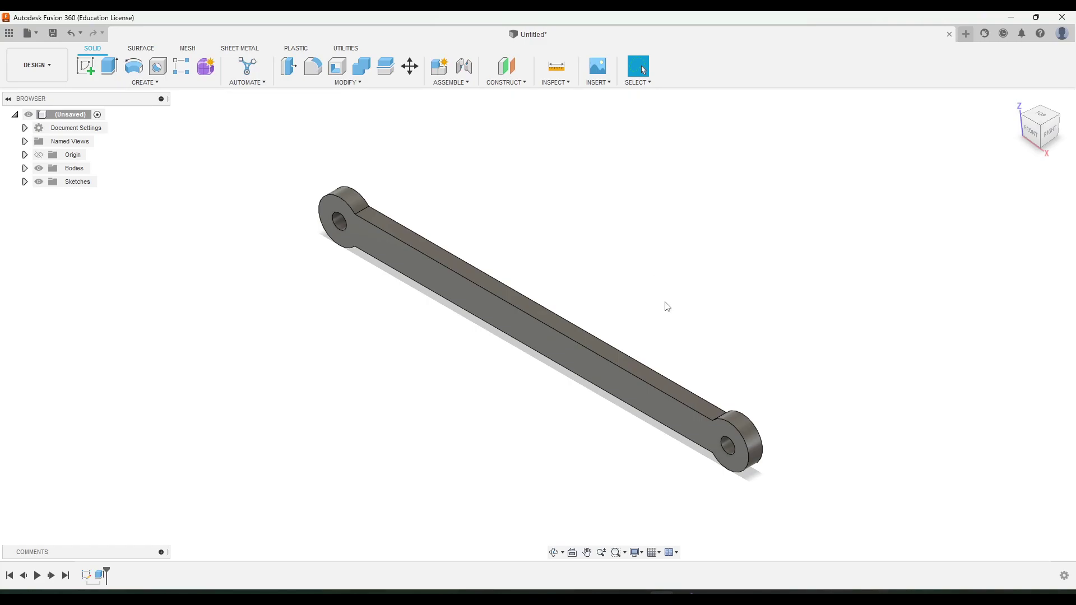
Create a new blank design and start a sketch on the front (XZ) origin plane
{"action": "left_click", "coordinate": [29, 32]}
{"action": "left_click", "coordinate": [44, 50]}
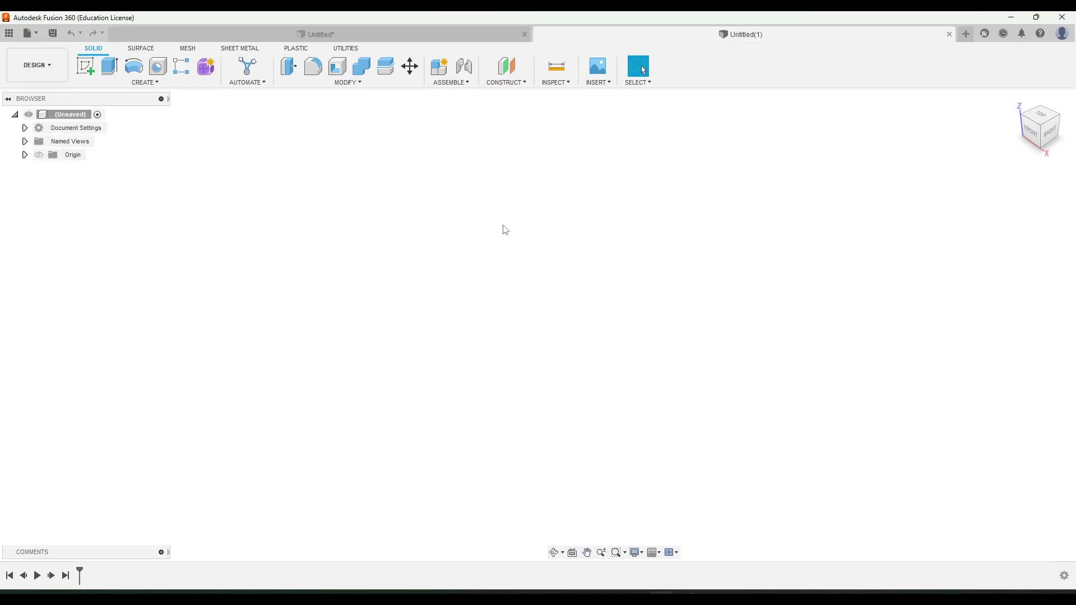
{"action": "left_click", "coordinate": [86, 66]}
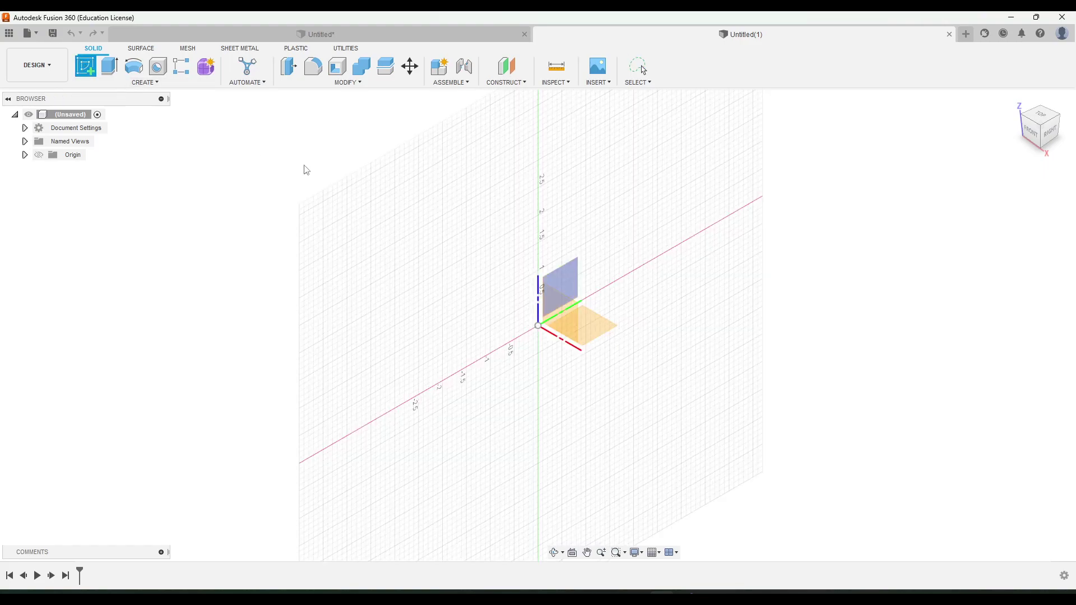
{"action": "left_click", "coordinate": [556, 312]}
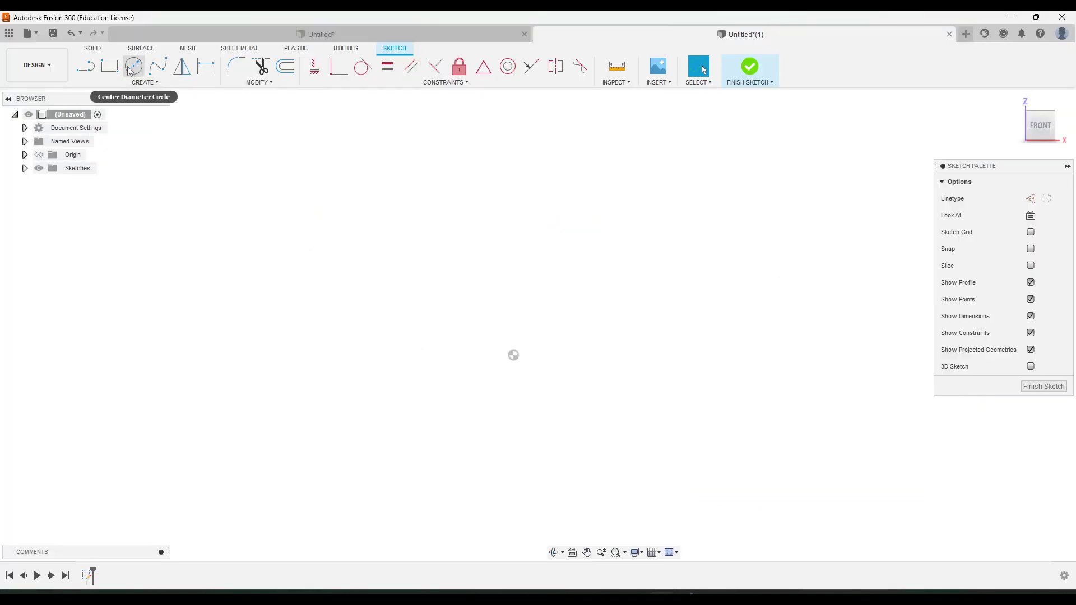
Draw a Ø0.128 circle centred at the origin, move its dimension upper-left, and check the drawing
{"action": "left_click", "coordinate": [130, 69]}
{"action": "left_click", "coordinate": [513, 355]}
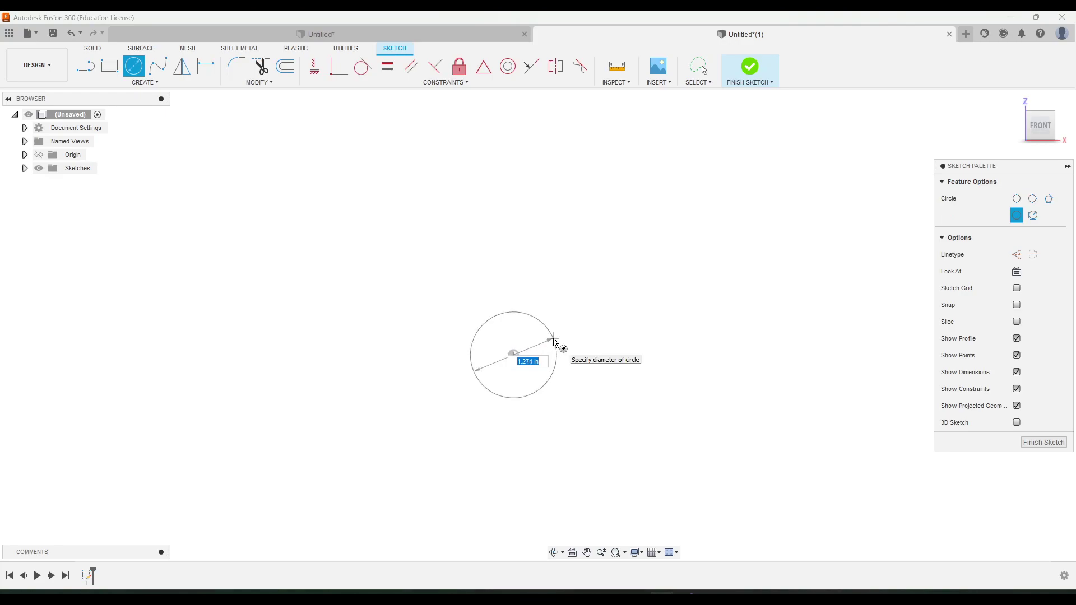
{"action": "key", "text": "BackSpace"}
{"action": "type", "text": ".12"}
{"action": "key", "text": "Return"}
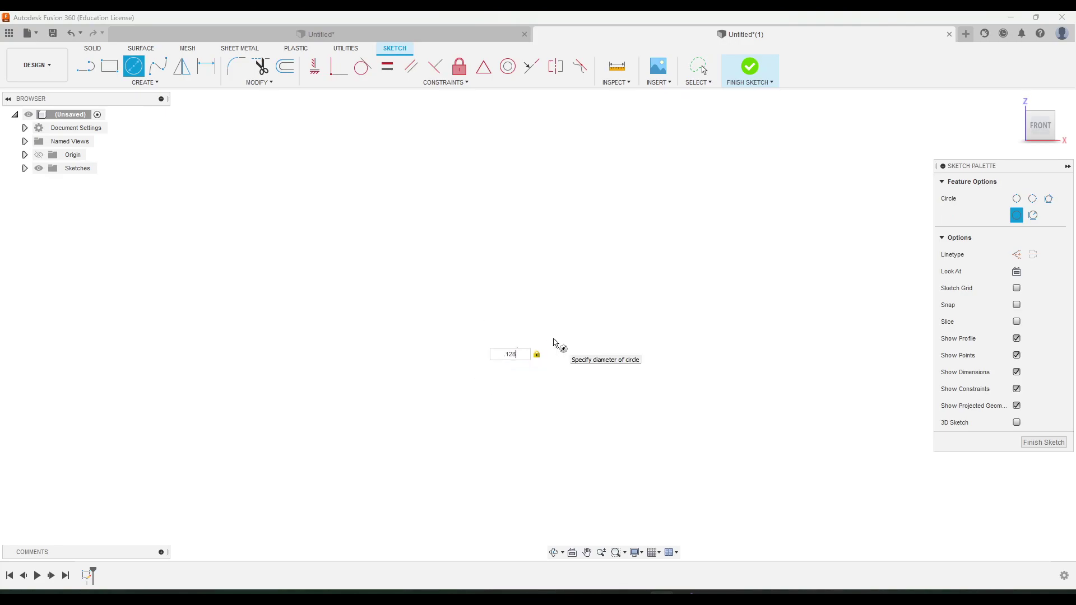
{"action": "key", "text": "Escape"}
{"action": "scroll", "coordinate": [544, 364], "scroll_direction": "up", "scroll_amount": 4}
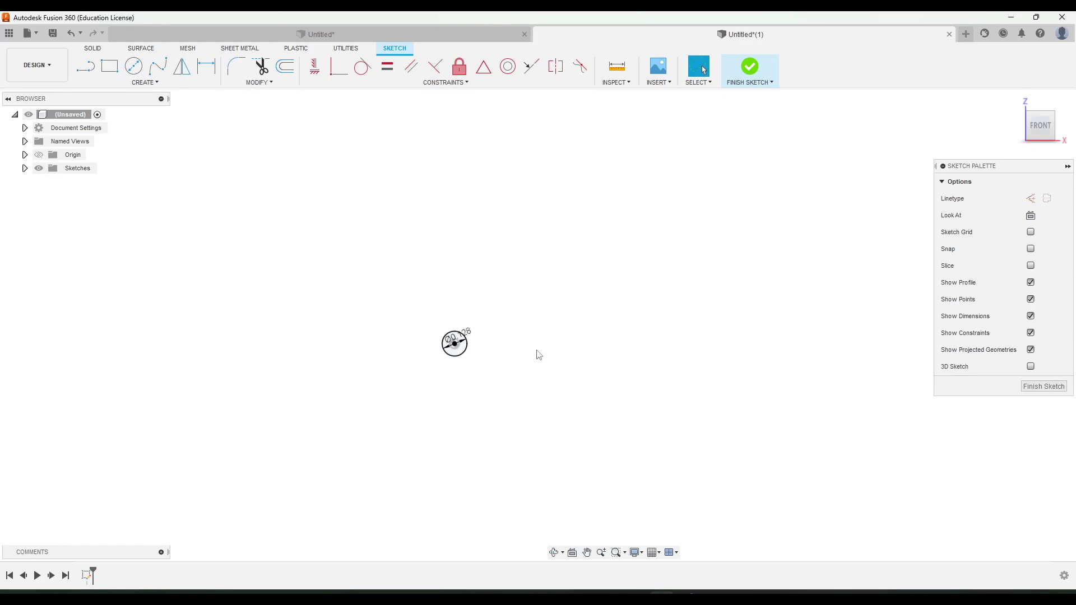
{"action": "scroll", "coordinate": [537, 353], "scroll_direction": "up", "scroll_amount": 2}
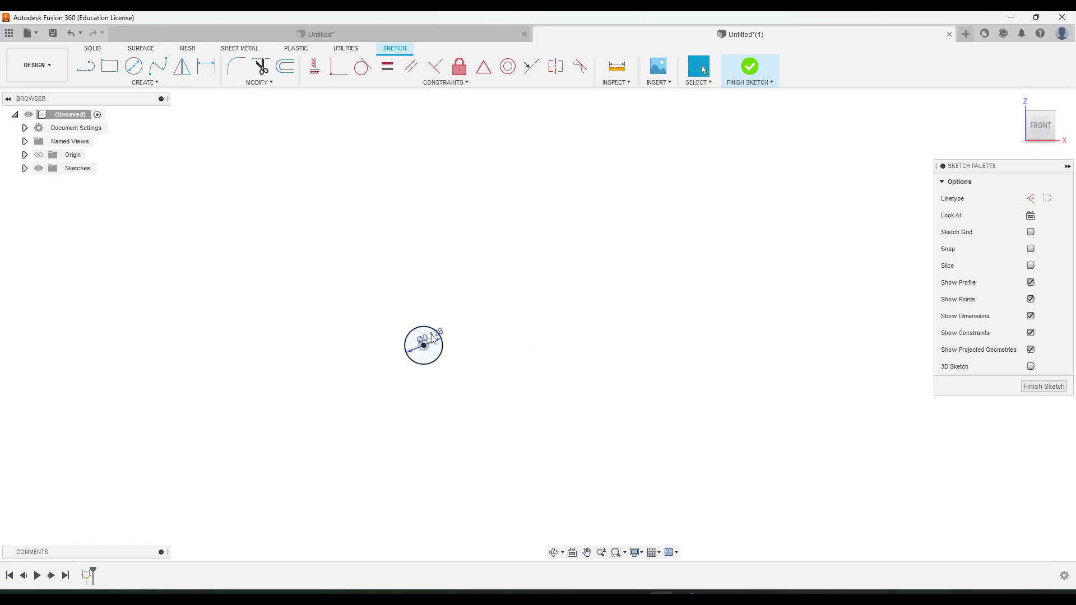
{"action": "left_click_drag", "start_coordinate": [433, 338], "coordinate": [357, 305]}
{"action": "left_click", "coordinate": [710, 586]}
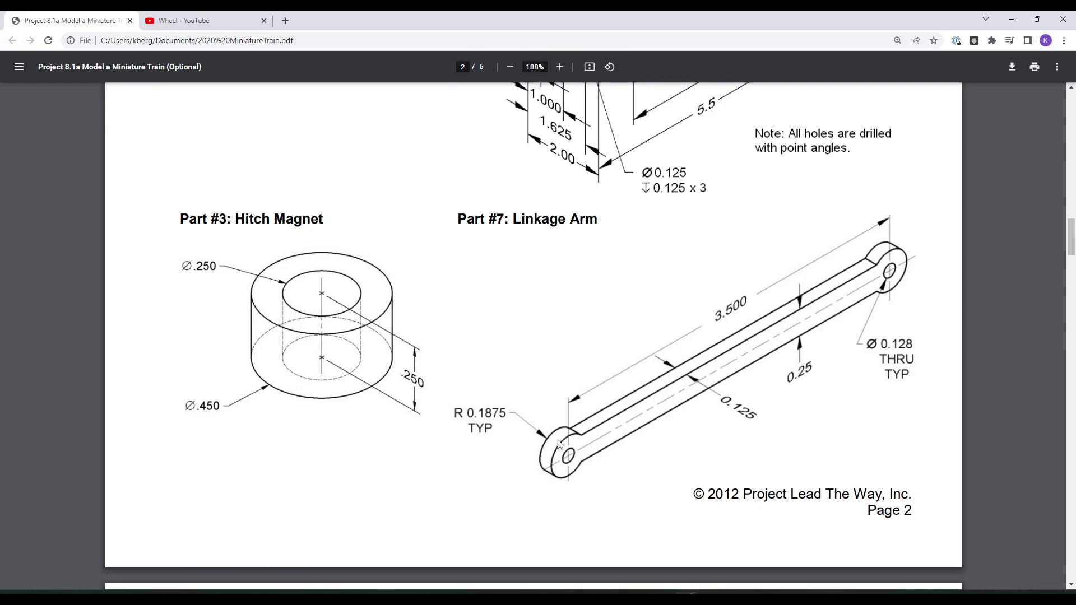
{"action": "left_click", "coordinate": [672, 538]}
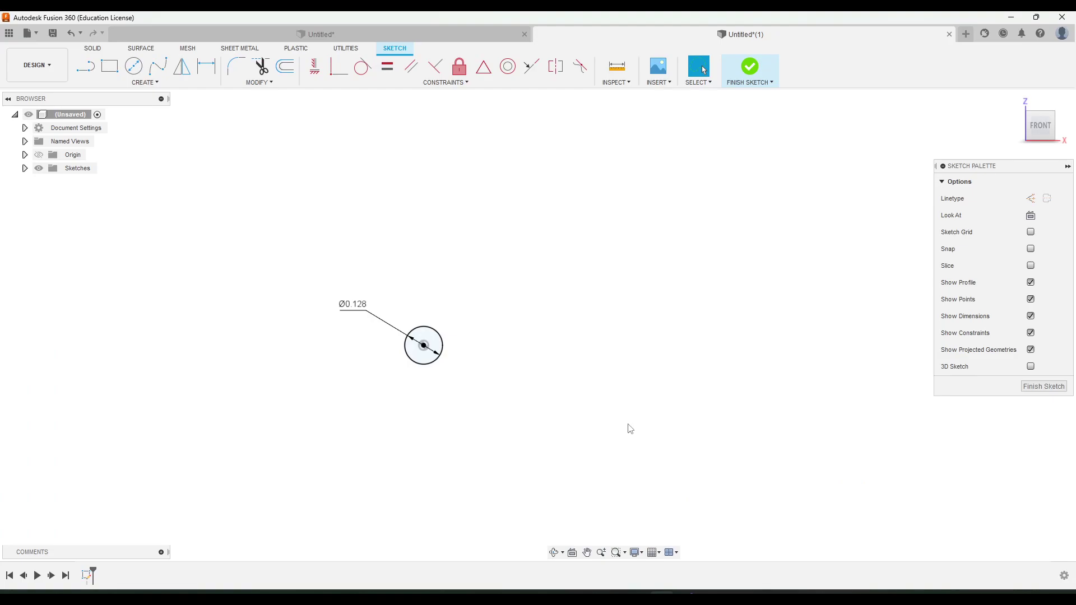
Add a concentric Ø0.375 circle with its dimension below, then switch to the reference PDF
{"action": "key", "text": "c"}
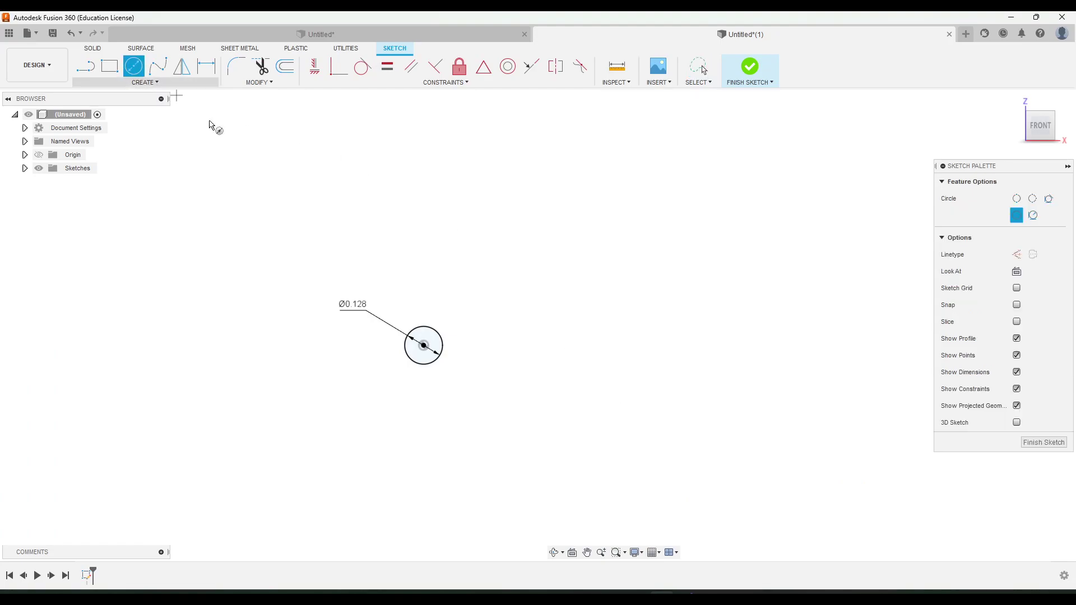
{"action": "left_click", "coordinate": [423, 345]}
{"action": "type", "text": ".375"}
{"action": "key", "text": "Return"}
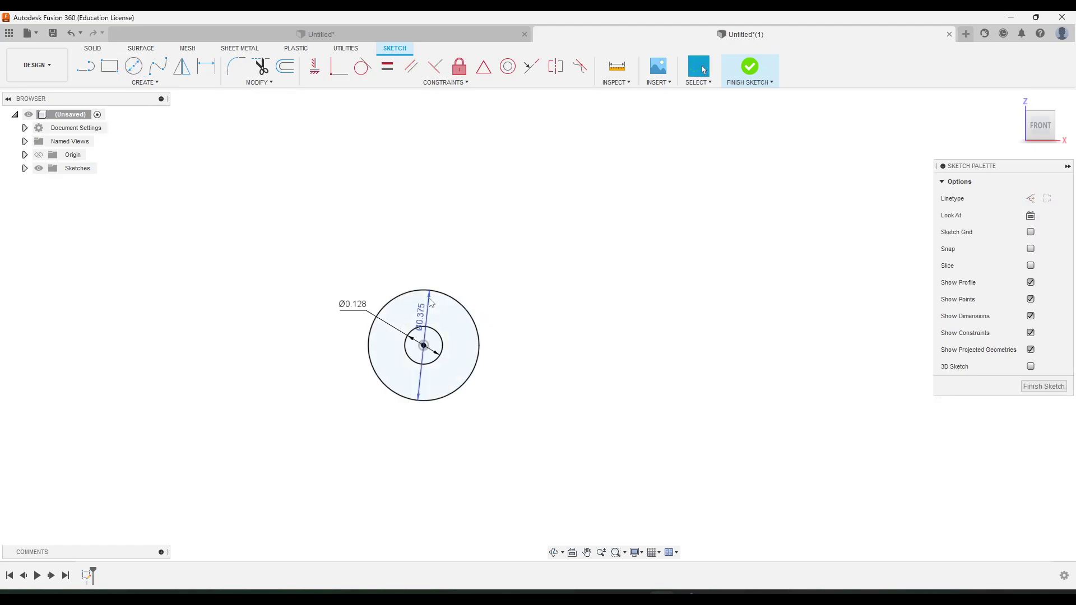
{"action": "left_click_drag", "start_coordinate": [425, 317], "coordinate": [359, 405]}
{"action": "scroll", "coordinate": [624, 406], "scroll_direction": "down", "scroll_amount": 1}
{"action": "scroll", "coordinate": [656, 365], "scroll_direction": "down", "scroll_amount": 1}
{"action": "middle_click_drag", "start_coordinate": [655, 365], "coordinate": [567, 348]}
{"action": "scroll", "coordinate": [576, 409], "scroll_direction": "down", "scroll_amount": 2}
{"action": "key", "text": "alt+Tab"}
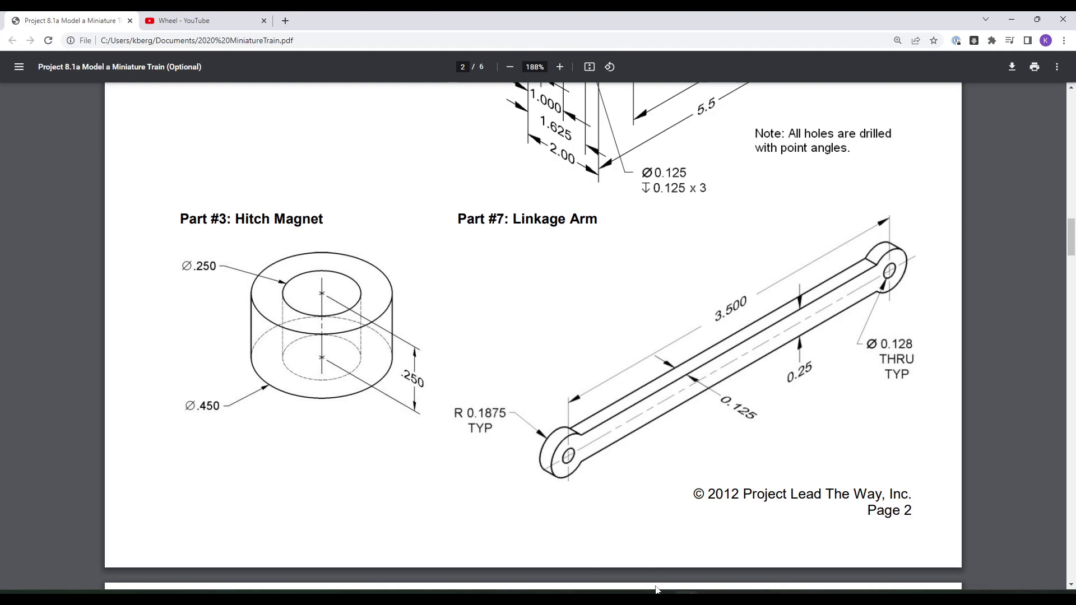
Return from the Linkage Arm PDF to the Fusion 360 sketch with both circles
{"action": "mouse_move", "coordinate": [656, 591]}
{"action": "left_click", "coordinate": [659, 547]}
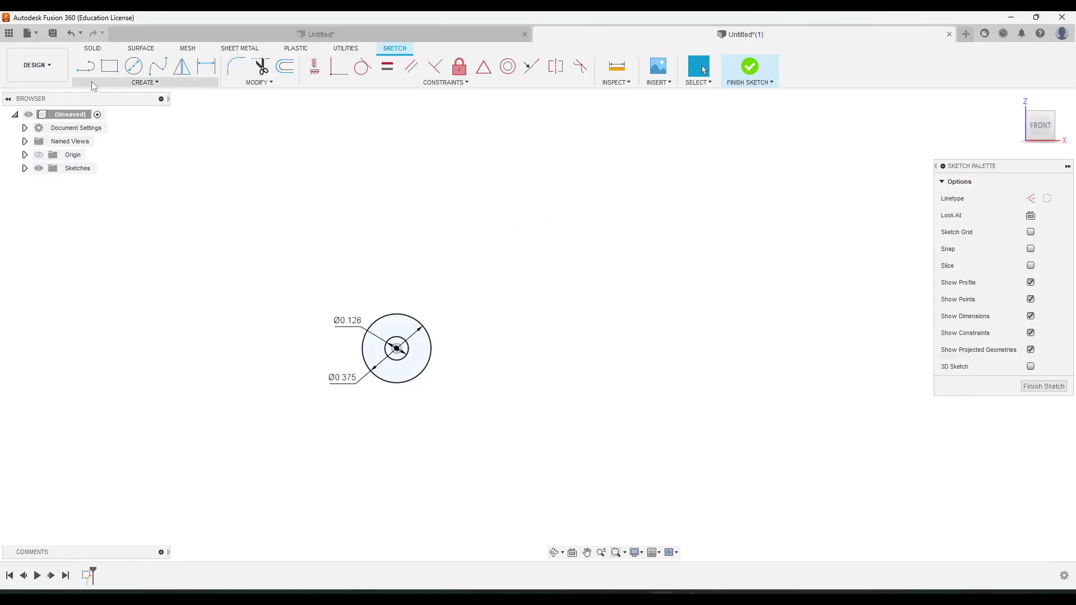
Draw a 3.5 in horizontal construction line rightward from the circles' centre
{"action": "left_click", "coordinate": [85, 64]}
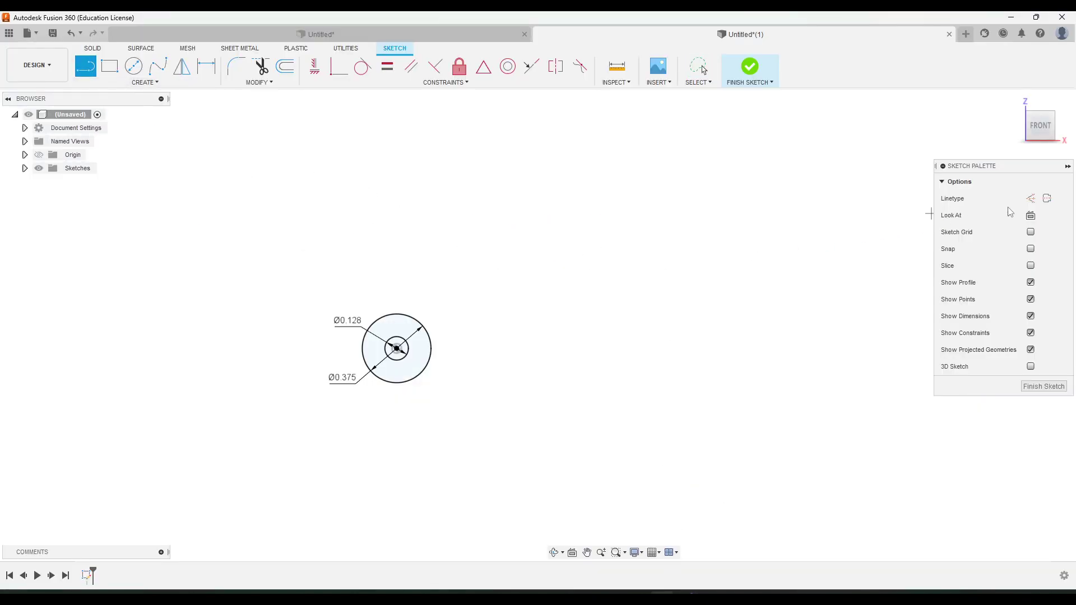
{"action": "left_click", "coordinate": [1031, 199]}
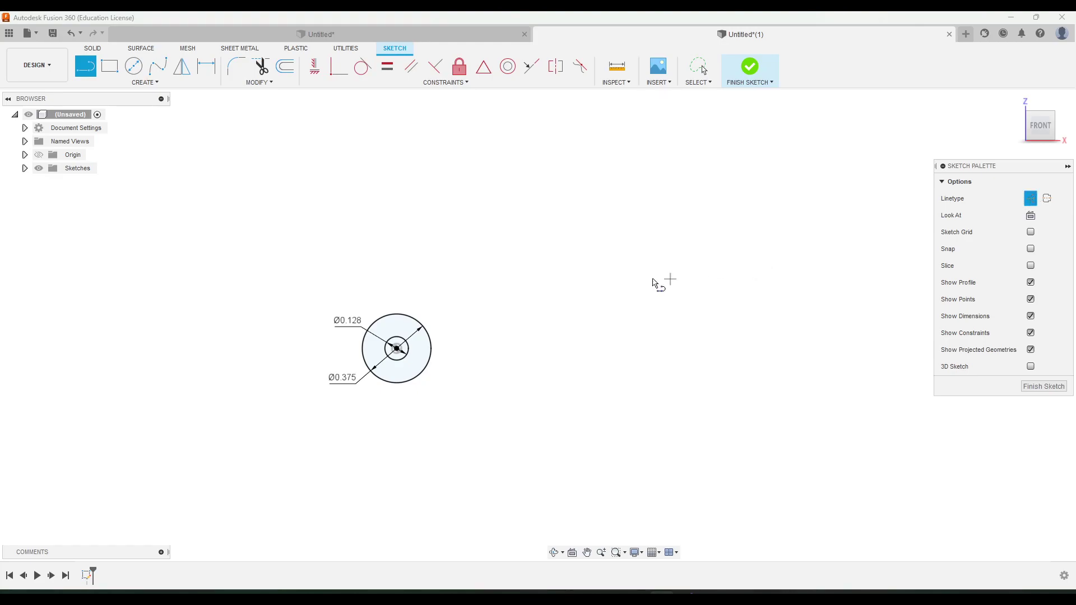
{"action": "middle_click_drag", "start_coordinate": [689, 269], "coordinate": [632, 270]}
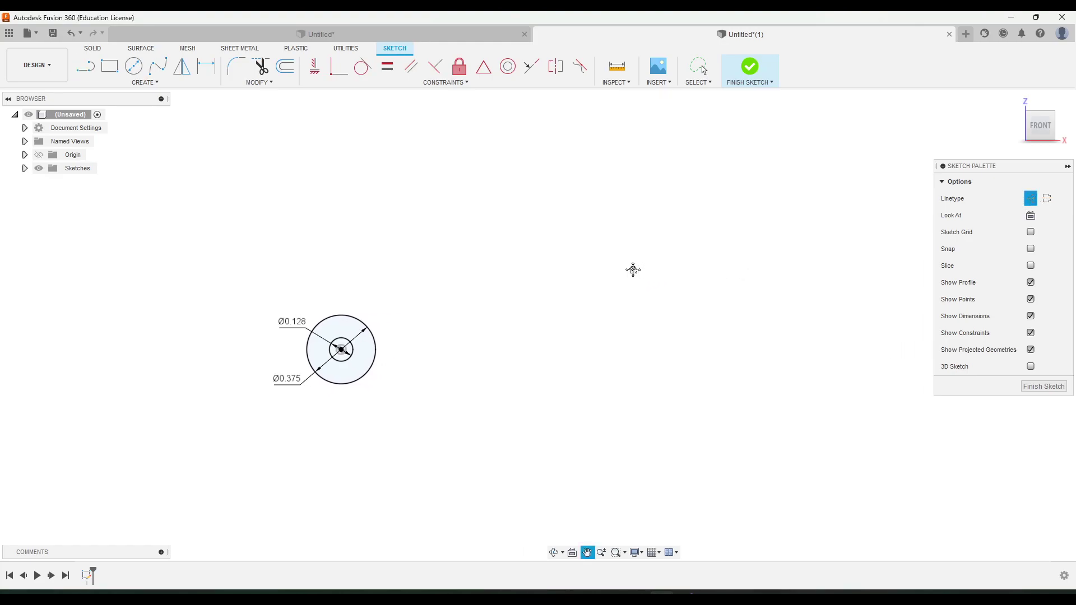
{"action": "left_click", "coordinate": [339, 349]}
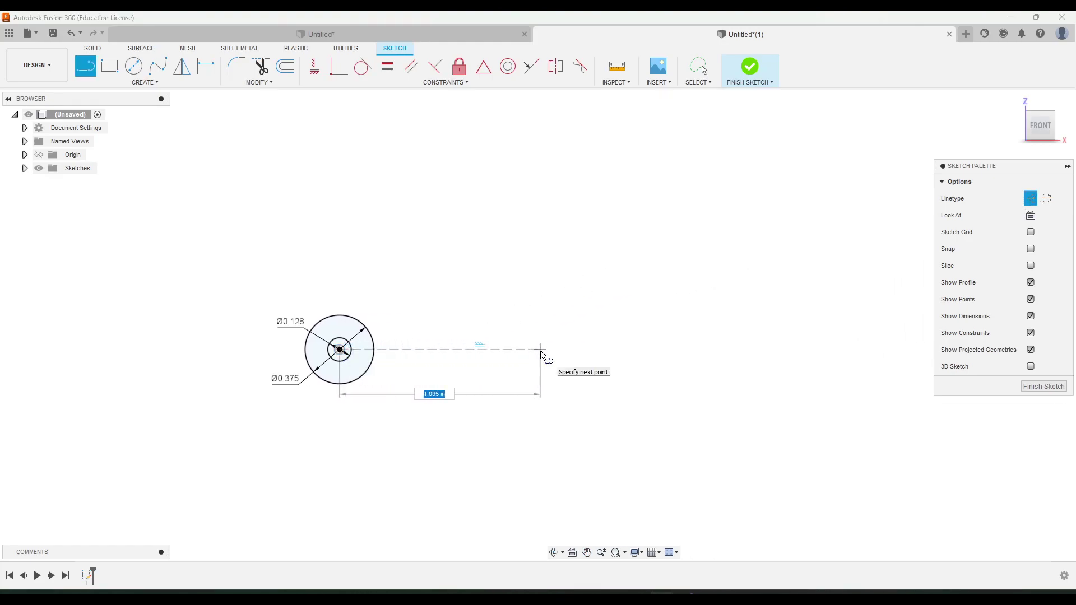
{"action": "type", "text": "3.5"}
{"action": "key", "text": "Return"}
{"action": "key", "text": "Escape"}
{"action": "mouse_move", "coordinate": [723, 297]}
{"action": "middle_mouse_down"}
{"action": "mouse_move", "coordinate": [567, 317]}
{"action": "mouse_move", "coordinate": [675, 269]}
{"action": "mouse_move", "coordinate": [628, 272]}
{"action": "middle_mouse_up"}
{"action": "middle_click_drag", "start_coordinate": [342, 321], "coordinate": [383, 316]}
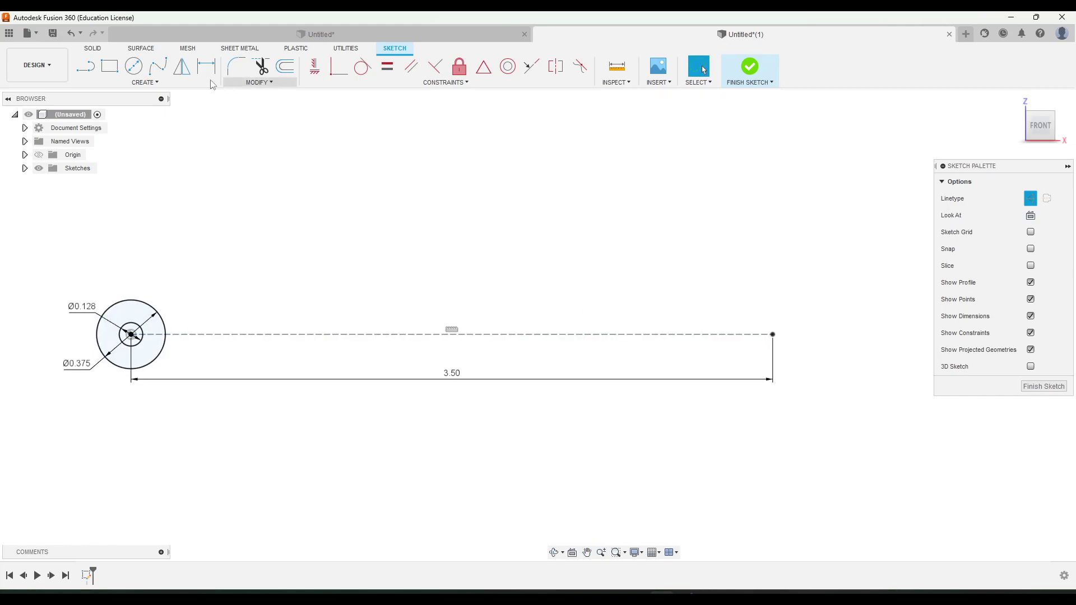
{"action": "left_click", "coordinate": [133, 67]}
Draw a solid Ø0.128 hole circle at the construction line's right endpoint
{"action": "left_click", "coordinate": [773, 334]}
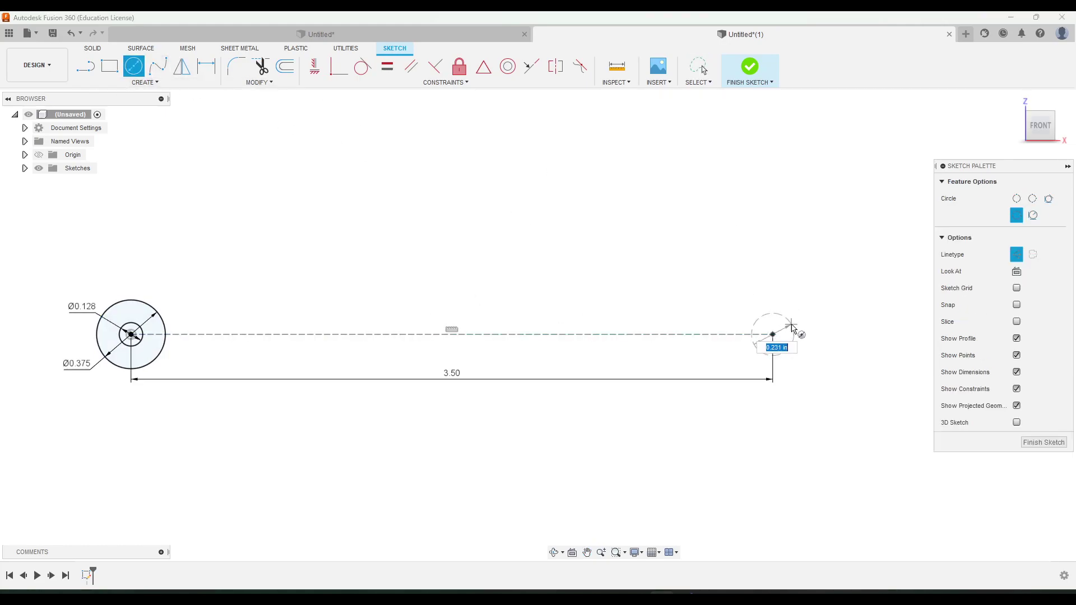
{"action": "left_click", "coordinate": [1016, 254]}
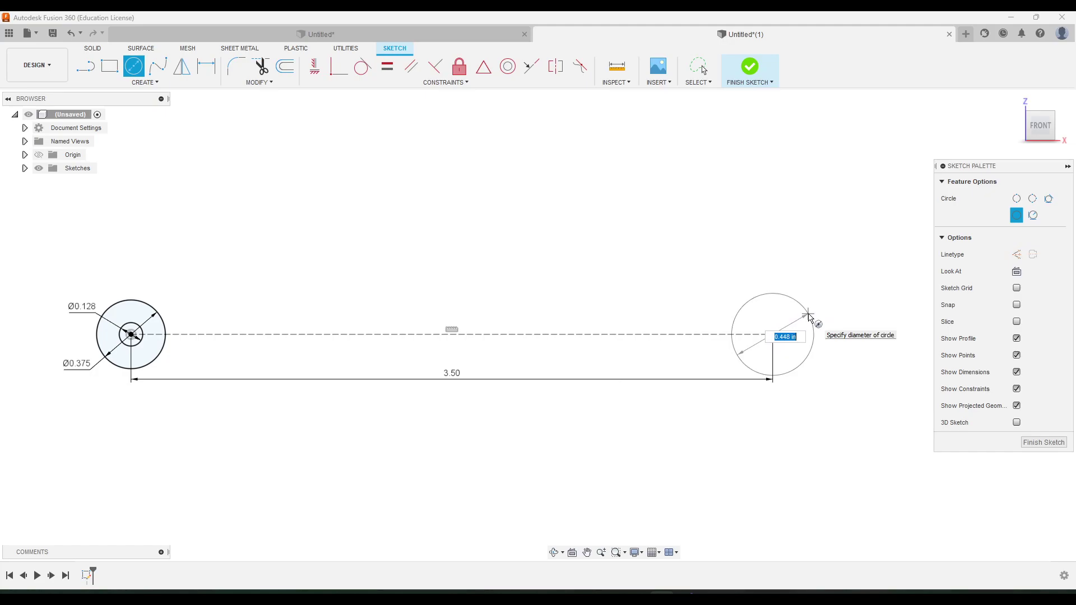
{"action": "type", "text": ".12"}
{"action": "key", "text": "Tab"}
{"action": "key", "text": "Return"}
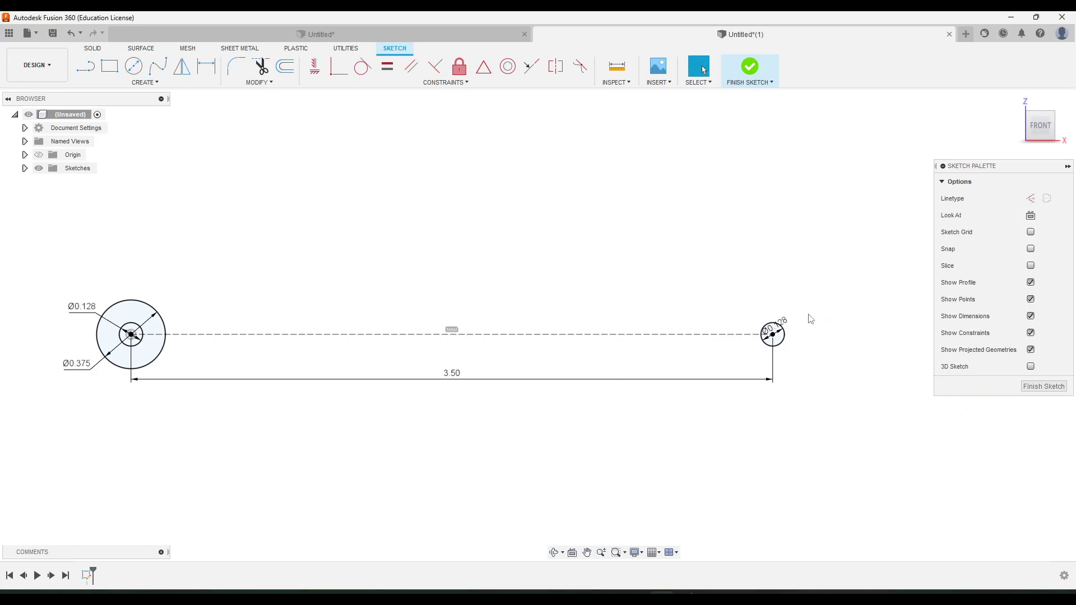
Add a concentric Ø0.375 circle around the right hole and move both dimension labels clear
{"action": "key", "text": "c"}
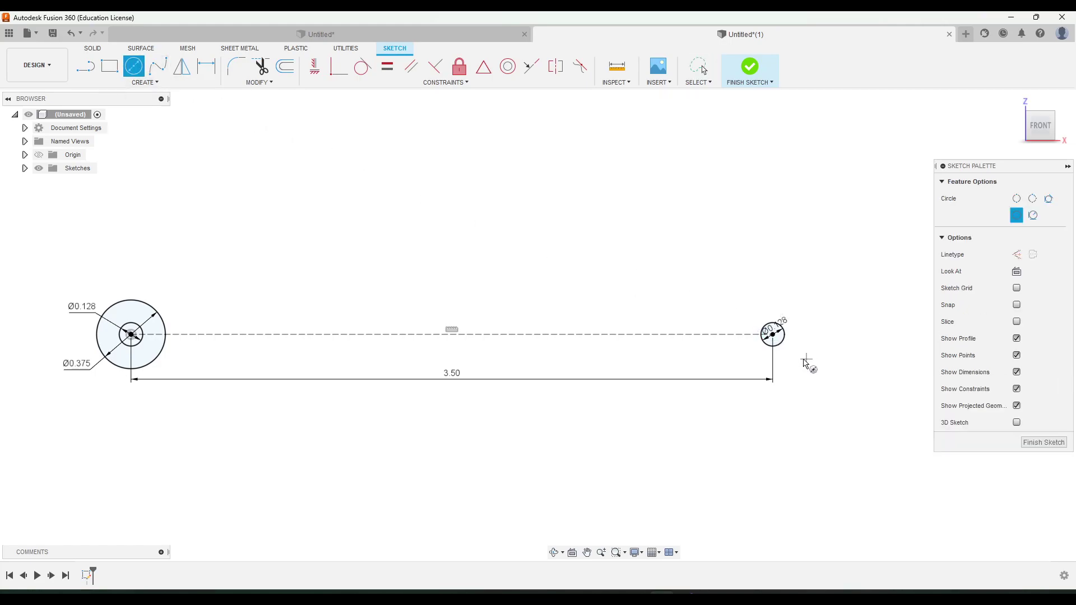
{"action": "left_click", "coordinate": [773, 335]}
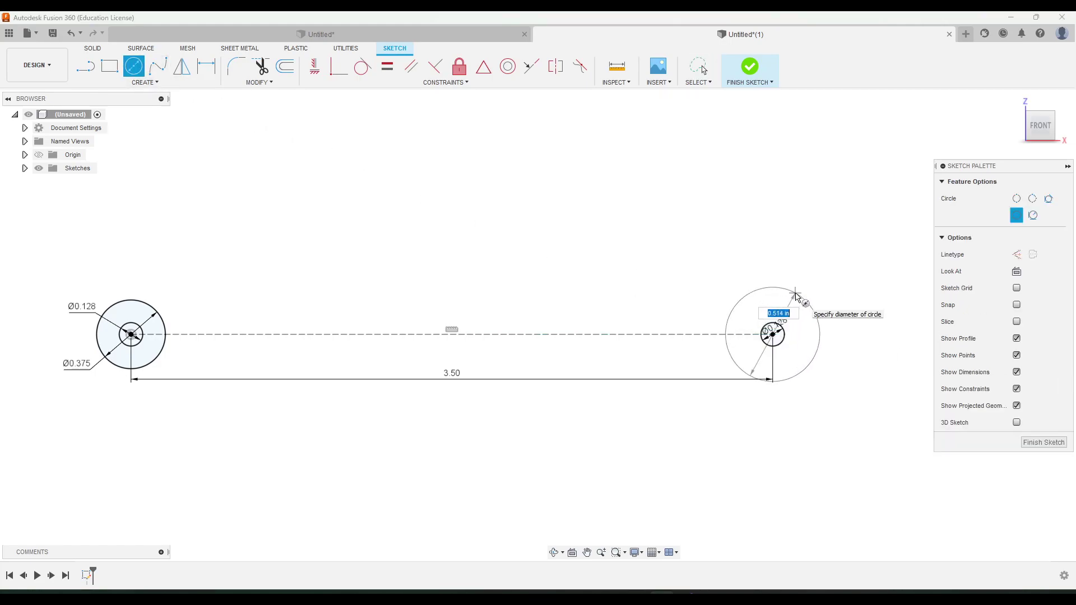
{"action": "key", "text": "BackSpace"}
{"action": "type", "text": ".375"}
{"action": "key", "text": "Return"}
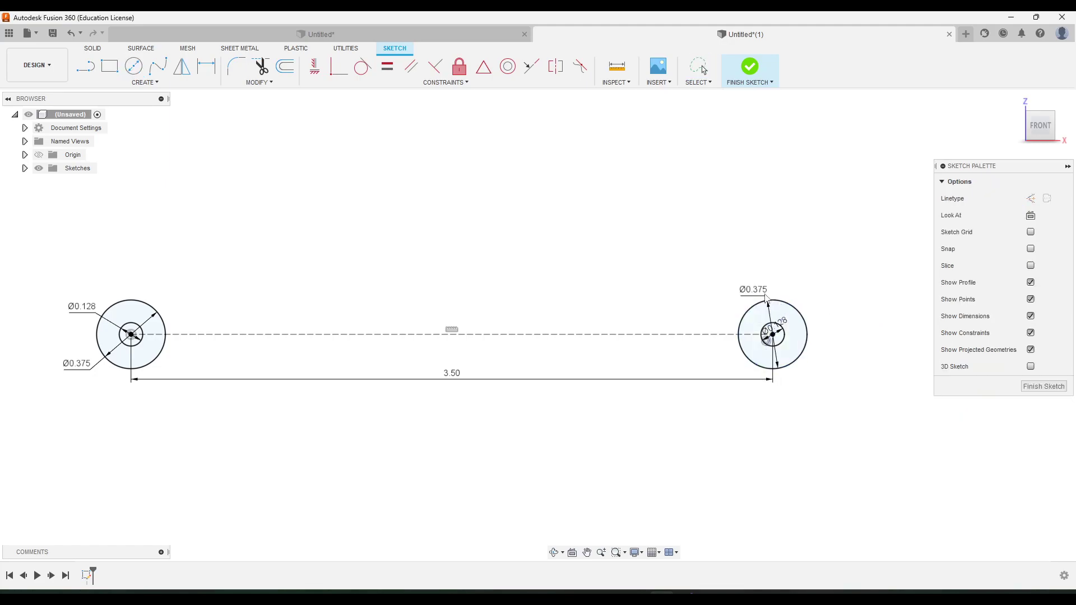
{"action": "left_click_drag", "start_coordinate": [766, 296], "coordinate": [819, 269]}
{"action": "left_click_drag", "start_coordinate": [779, 328], "coordinate": [822, 366]}
{"action": "scroll", "coordinate": [667, 420], "scroll_direction": "down", "scroll_amount": 2}
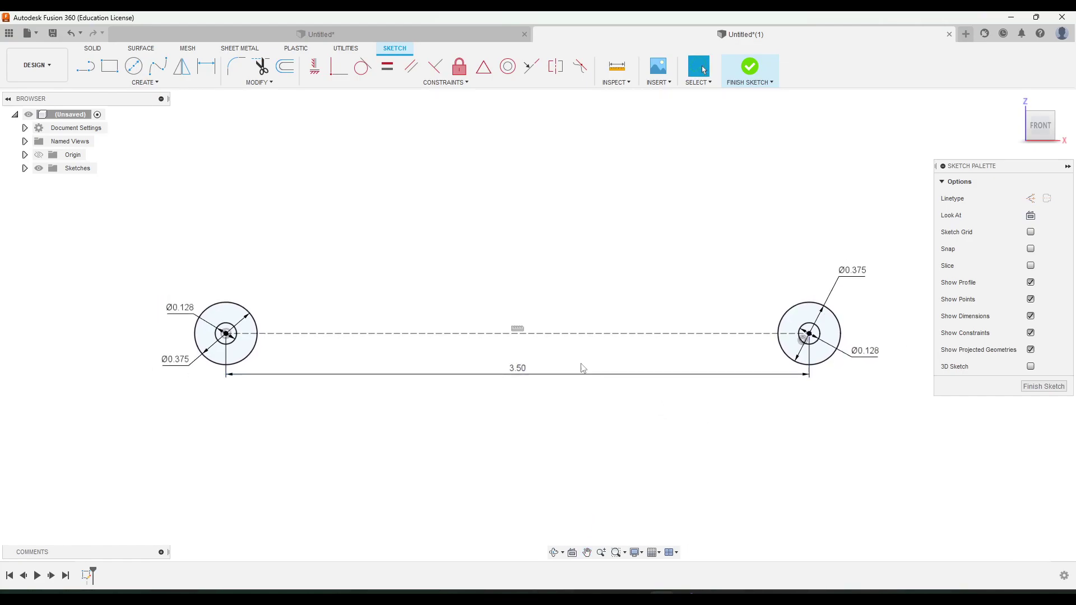
{"action": "scroll", "coordinate": [586, 260], "scroll_direction": "up", "scroll_amount": 2}
{"action": "mouse_move", "coordinate": [587, 260]}
{"action": "middle_mouse_down"}
{"action": "mouse_move", "coordinate": [678, 224]}
{"action": "mouse_move", "coordinate": [589, 234]}
{"action": "middle_mouse_up"}
{"action": "scroll", "coordinate": [591, 233], "scroll_direction": "down", "scroll_amount": 1}
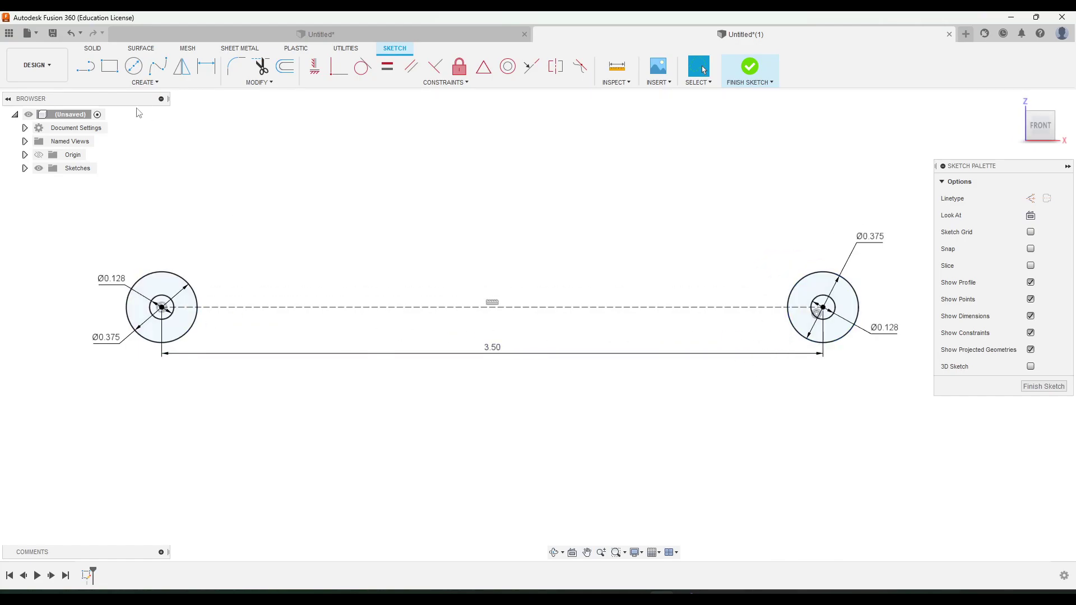
Draw top and bottom bar lines joining the two Ø0.375 circles, then view the reference PDF
{"action": "key", "text": "l"}
{"action": "left_click", "coordinate": [186, 281]}
{"action": "double_click", "coordinate": [799, 280]}
{"action": "left_click", "coordinate": [186, 334]}
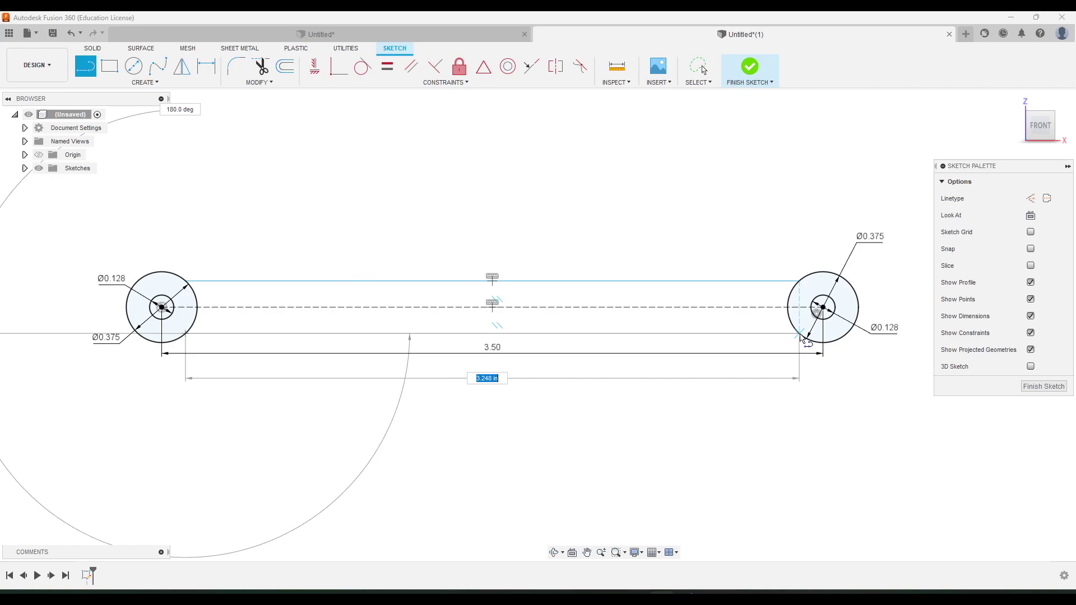
{"action": "double_click", "coordinate": [801, 335]}
{"action": "scroll", "coordinate": [429, 324], "scroll_direction": "up", "scroll_amount": 3}
{"action": "scroll", "coordinate": [428, 324], "scroll_direction": "up", "scroll_amount": 1}
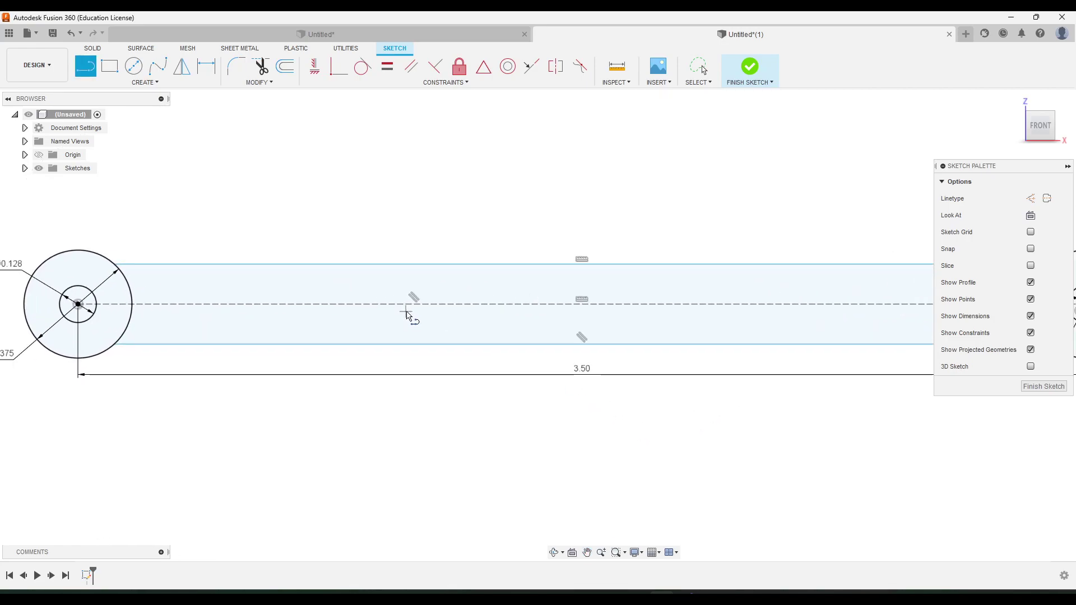
{"action": "key", "text": "Escape"}
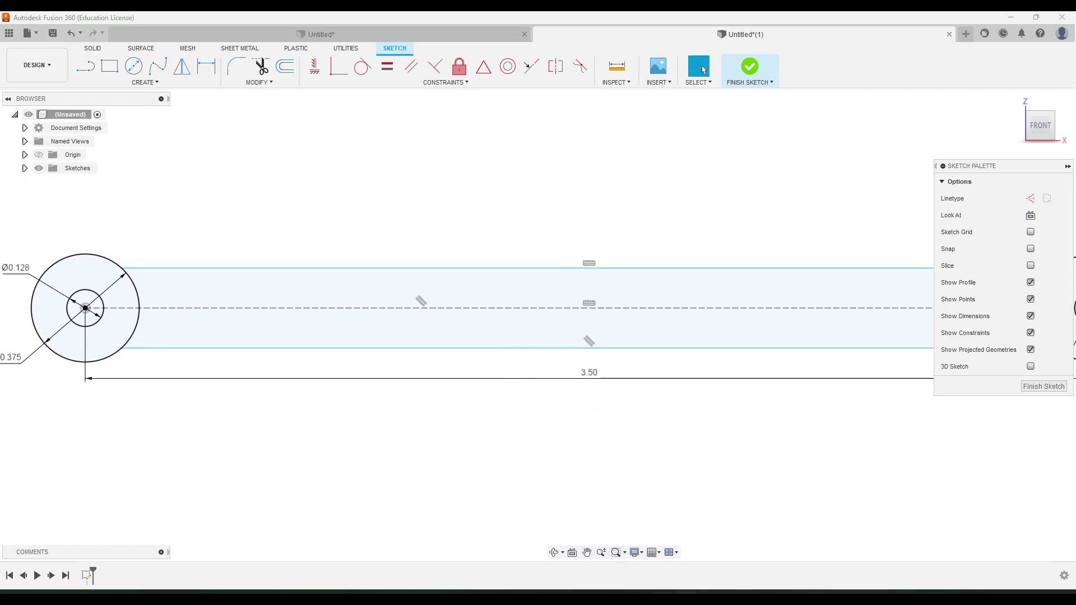
{"action": "key", "text": "alt+Tab"}
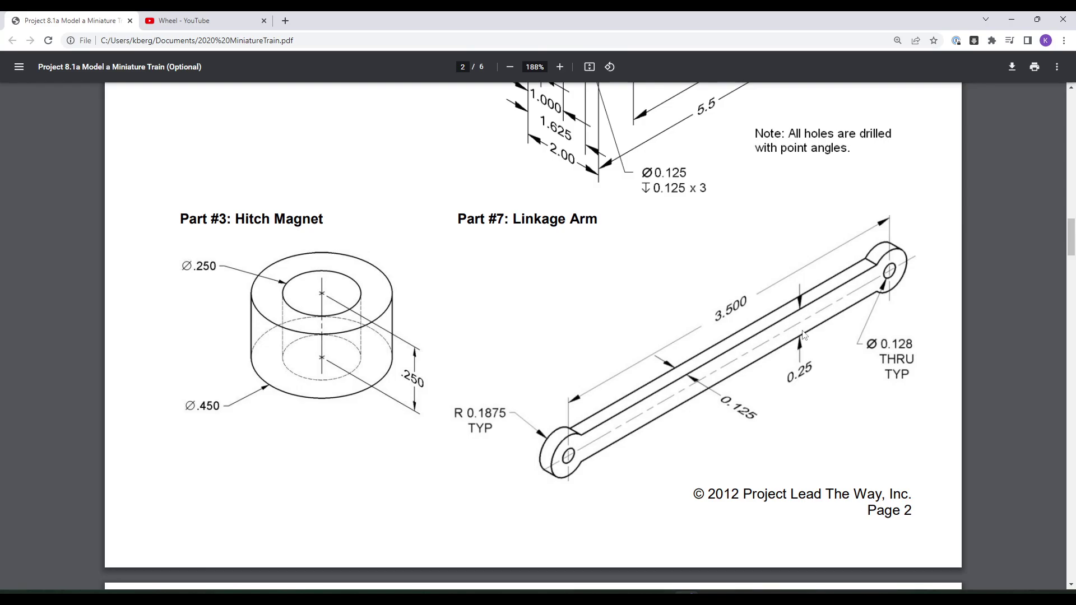
Dimension the top bar line 0.125 from the centre line
{"action": "key", "text": "alt+Tab"}
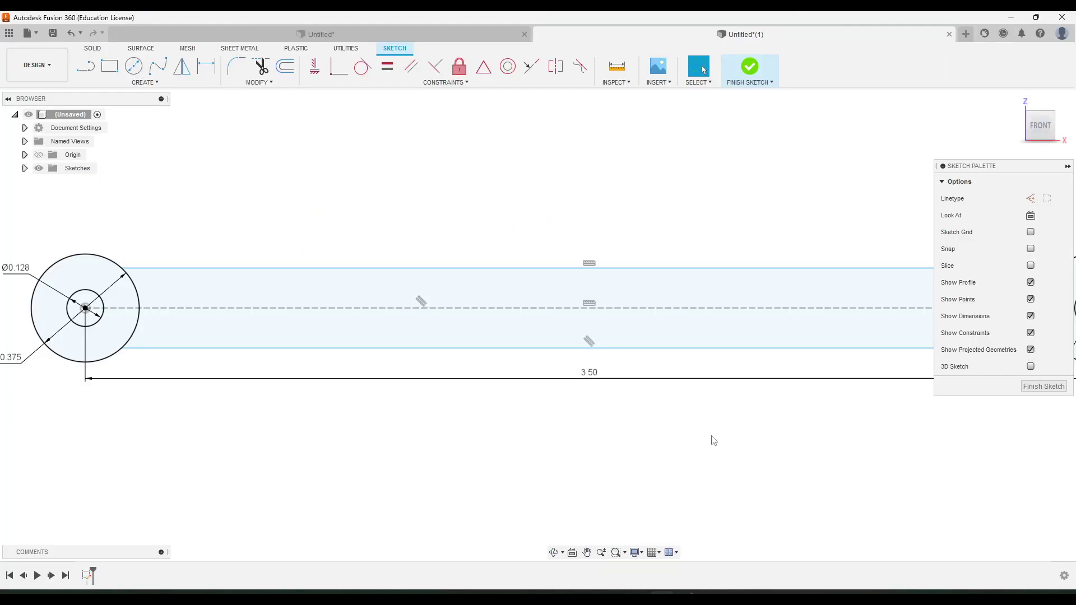
{"action": "left_click", "coordinate": [206, 67]}
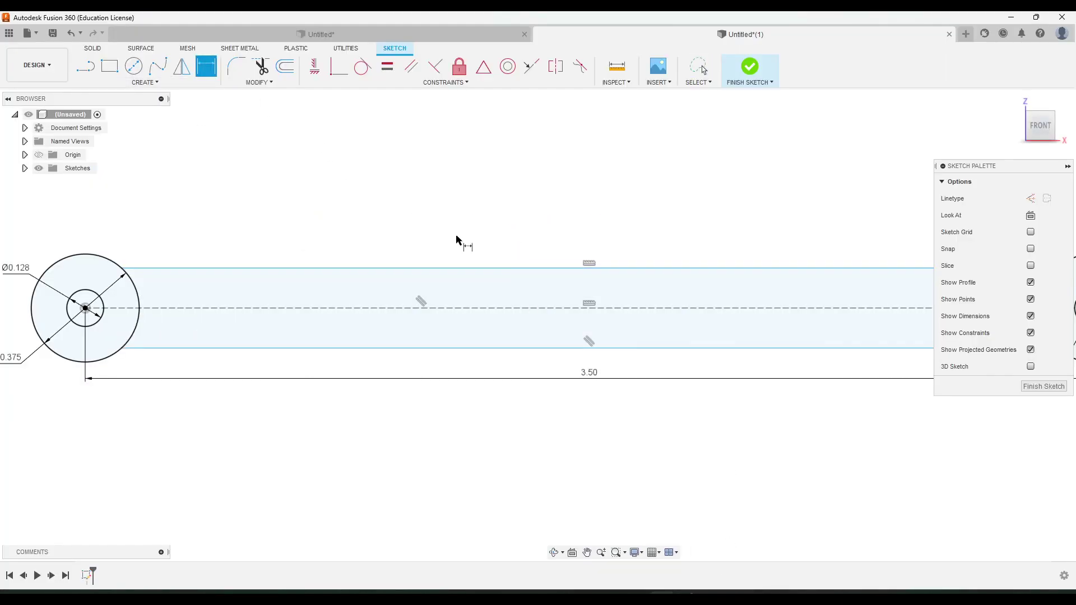
{"action": "left_click", "coordinate": [482, 268]}
{"action": "left_click", "coordinate": [486, 308]}
{"action": "left_click", "coordinate": [460, 239]}
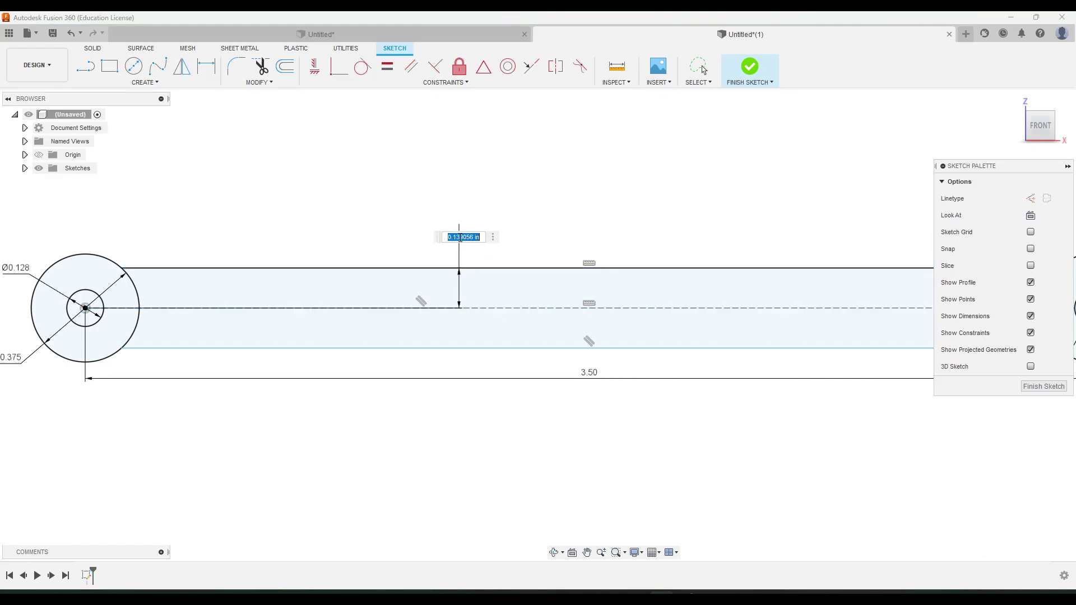
{"action": "key", "text": "BackSpace"}
{"action": "type", "text": ".125"}
{"action": "key", "text": "Return"}
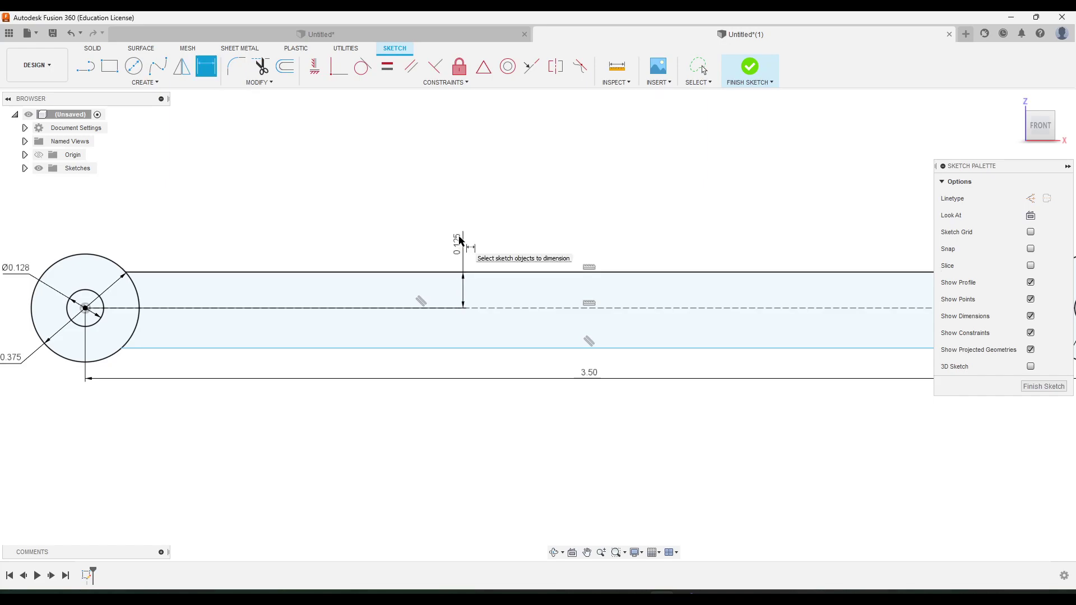
Dimension the bottom bar line 0.125 from the centre line
{"action": "left_click", "coordinate": [539, 349]}
{"action": "left_click", "coordinate": [551, 308]}
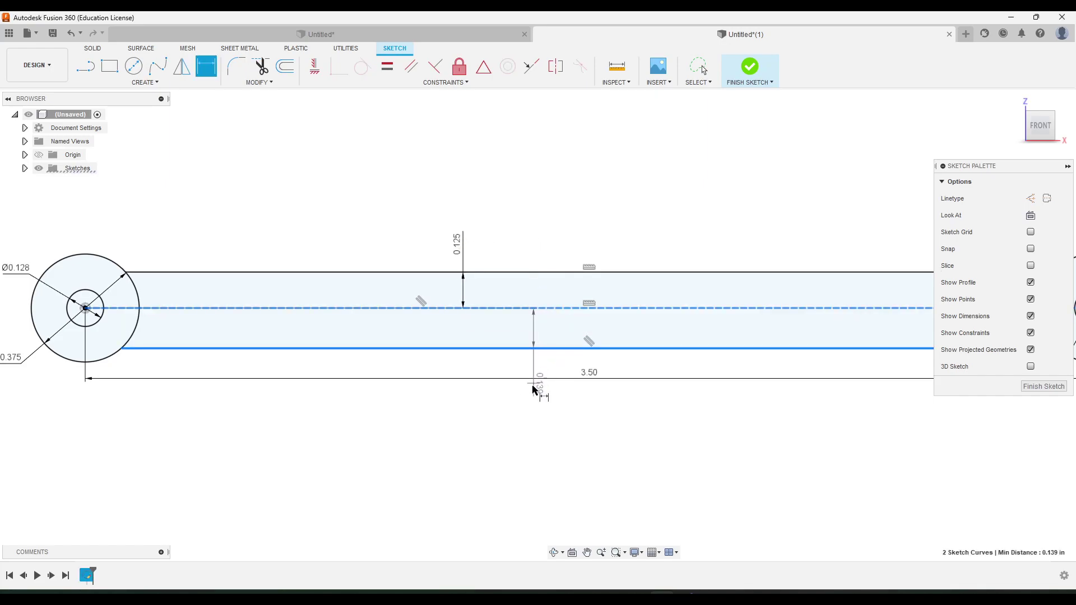
{"action": "left_click", "coordinate": [529, 404]}
{"action": "type", "text": ".125"}
{"action": "key", "text": "Return"}
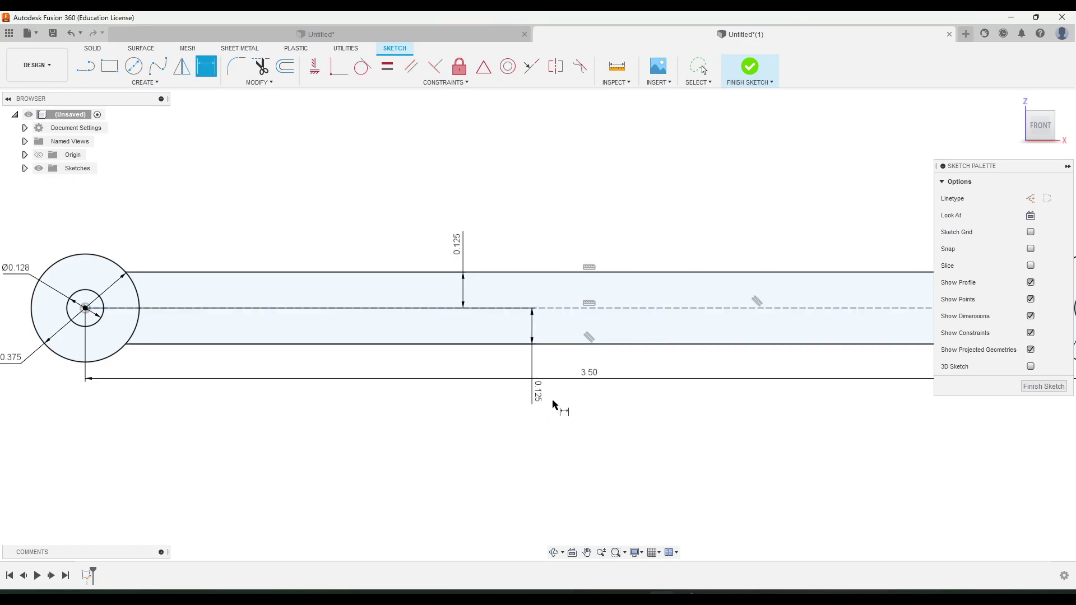
{"action": "scroll", "coordinate": [652, 464], "scroll_direction": "down", "scroll_amount": 2}
Trim away the inner arcs of both Ø0.375 end circles inside the bar
{"action": "middle_click_drag", "start_coordinate": [674, 434], "coordinate": [604, 426]}
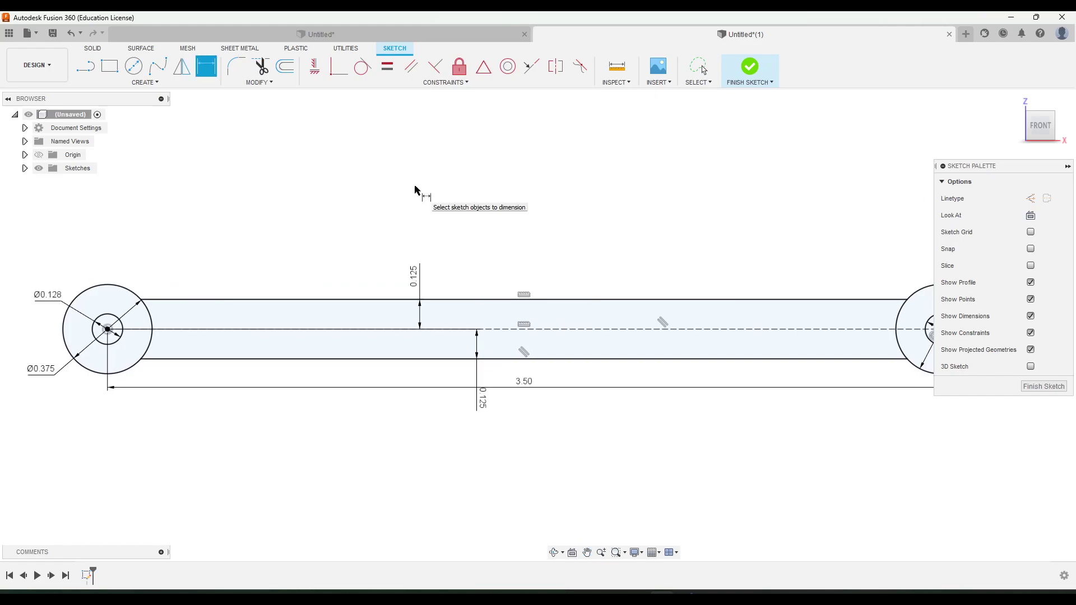
{"action": "middle_click_drag", "start_coordinate": [409, 180], "coordinate": [372, 173]}
{"action": "left_click", "coordinate": [262, 72]}
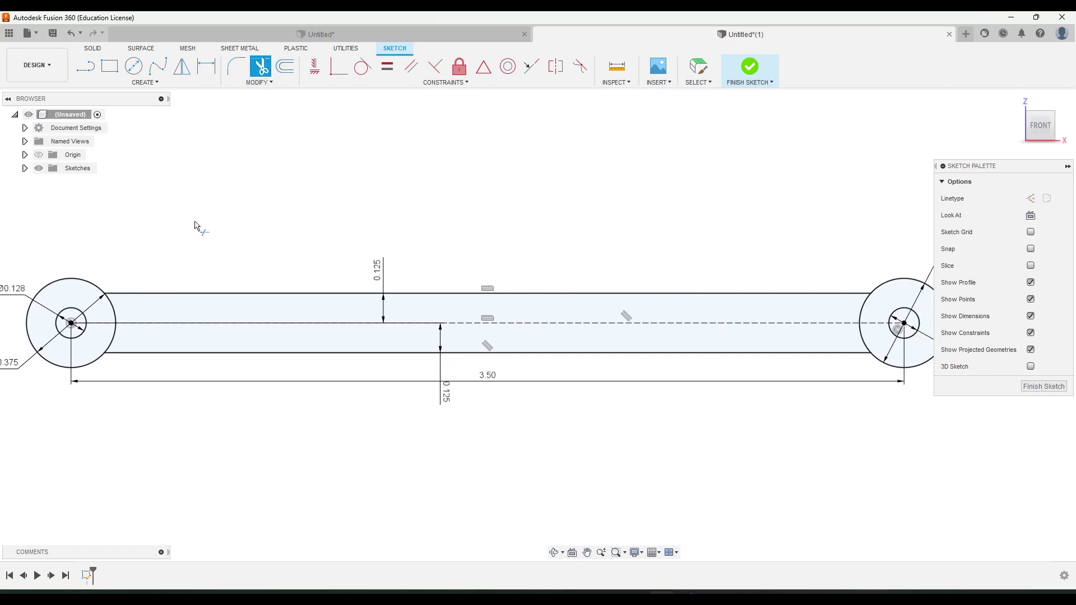
{"action": "left_click", "coordinate": [117, 316]}
{"action": "left_click", "coordinate": [117, 316]}
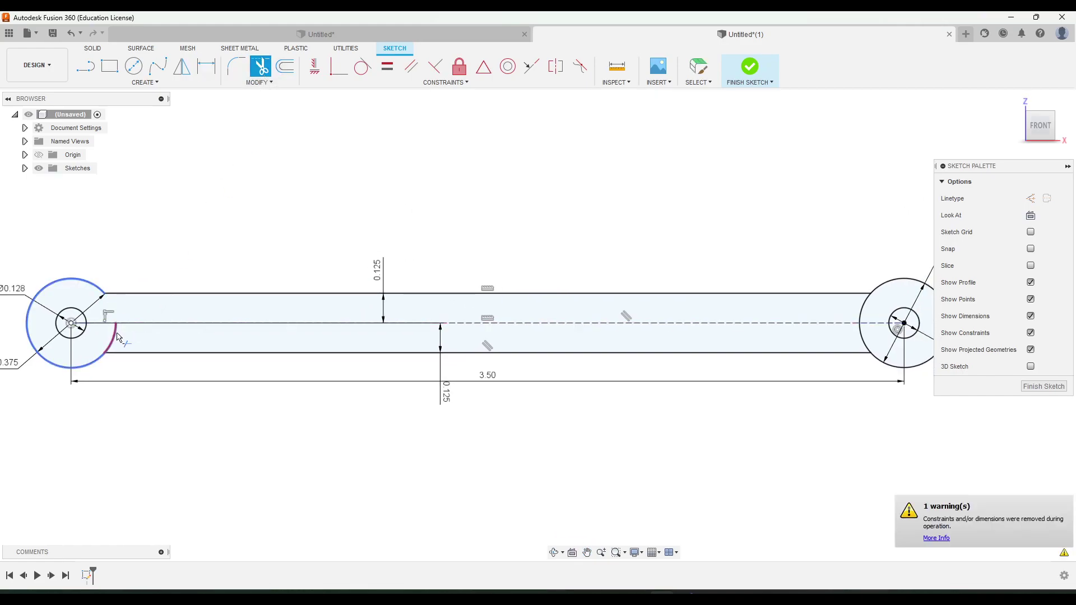
{"action": "middle_click_drag", "start_coordinate": [576, 247], "coordinate": [493, 250]}
{"action": "left_click", "coordinate": [777, 317]}
{"action": "scroll", "coordinate": [562, 250], "scroll_direction": "down", "scroll_amount": 4}
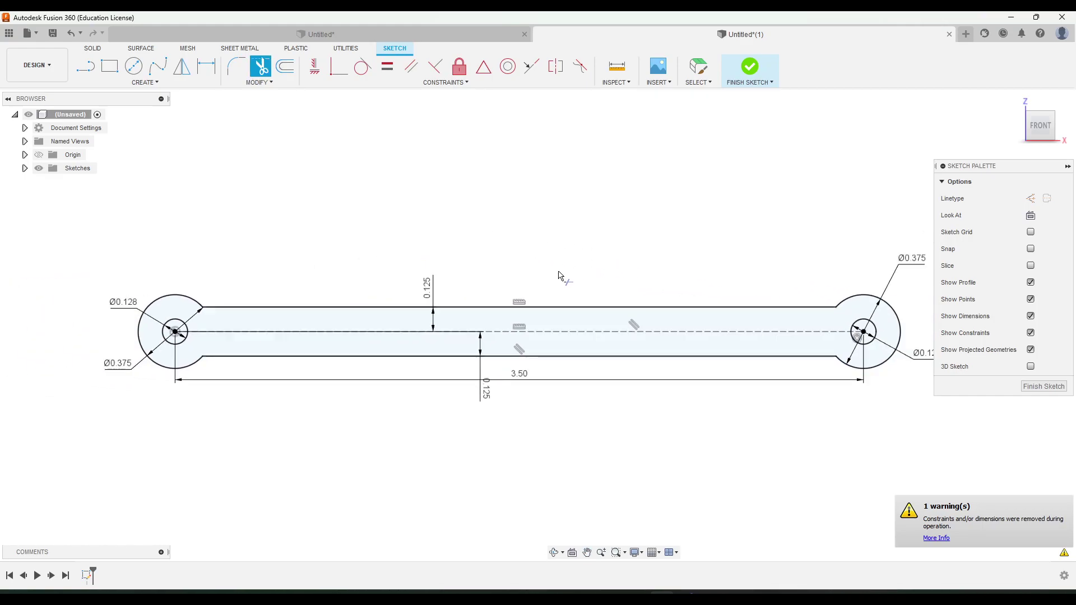
{"action": "middle_click_drag", "start_coordinate": [555, 250], "coordinate": [564, 251]}
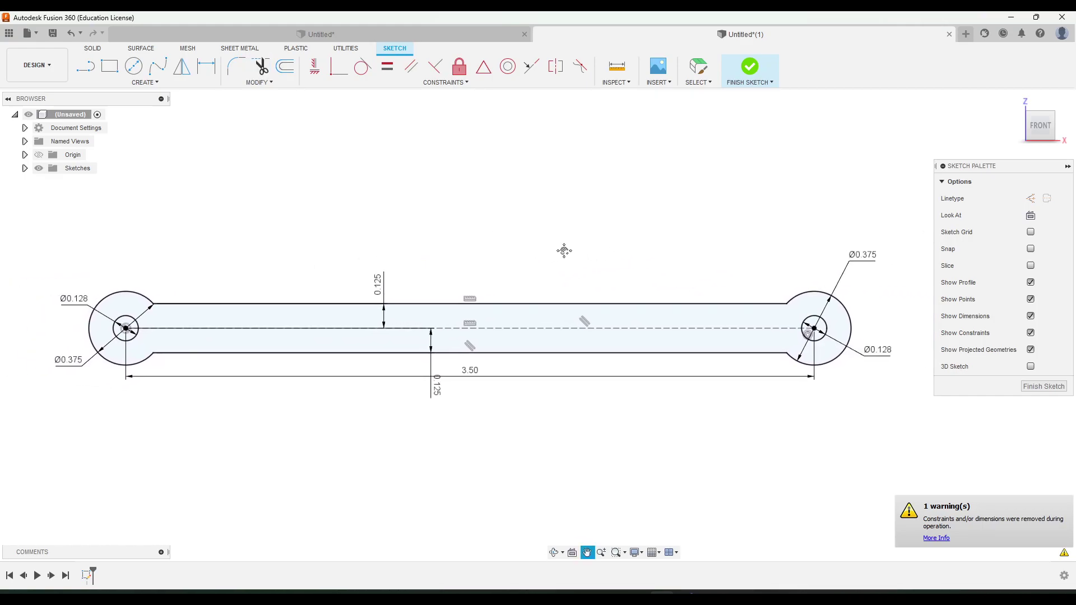
Finish the sketch, start an extrude with the linkage profile selected, then view the PDF
{"action": "left_click", "coordinate": [750, 70]}
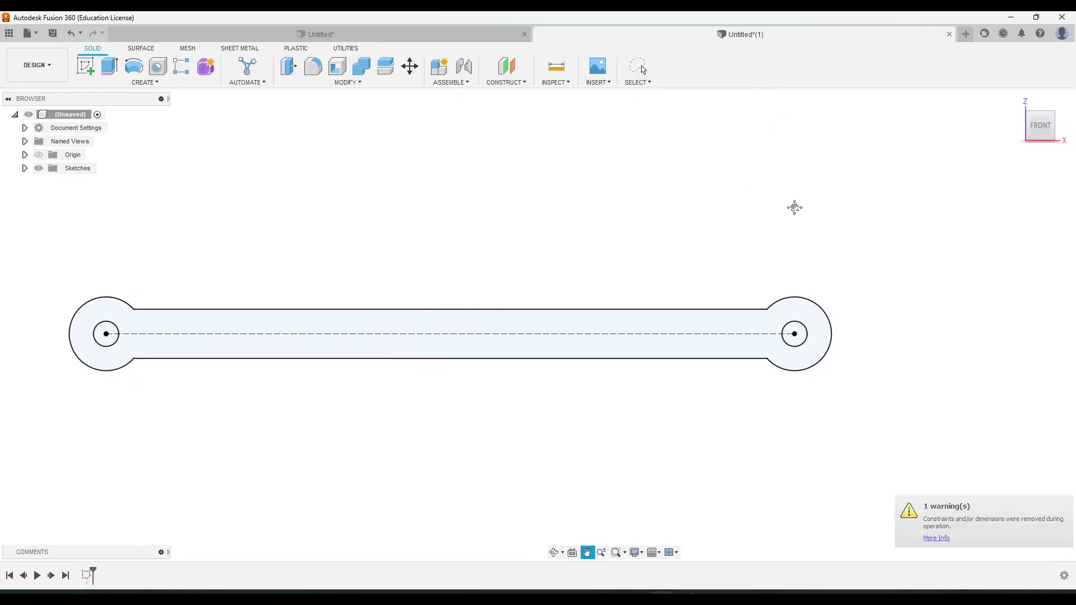
{"action": "left_click", "coordinate": [109, 66]}
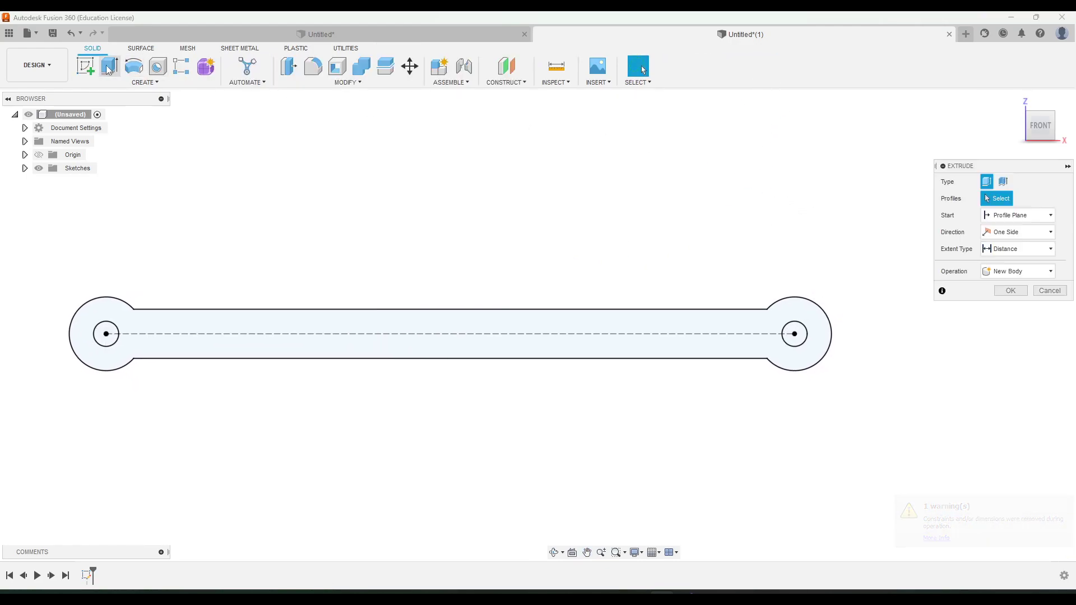
{"action": "left_click", "coordinate": [135, 319]}
{"action": "middle_click_drag", "start_coordinate": [752, 218], "coordinate": [790, 236], "text": "shift"}
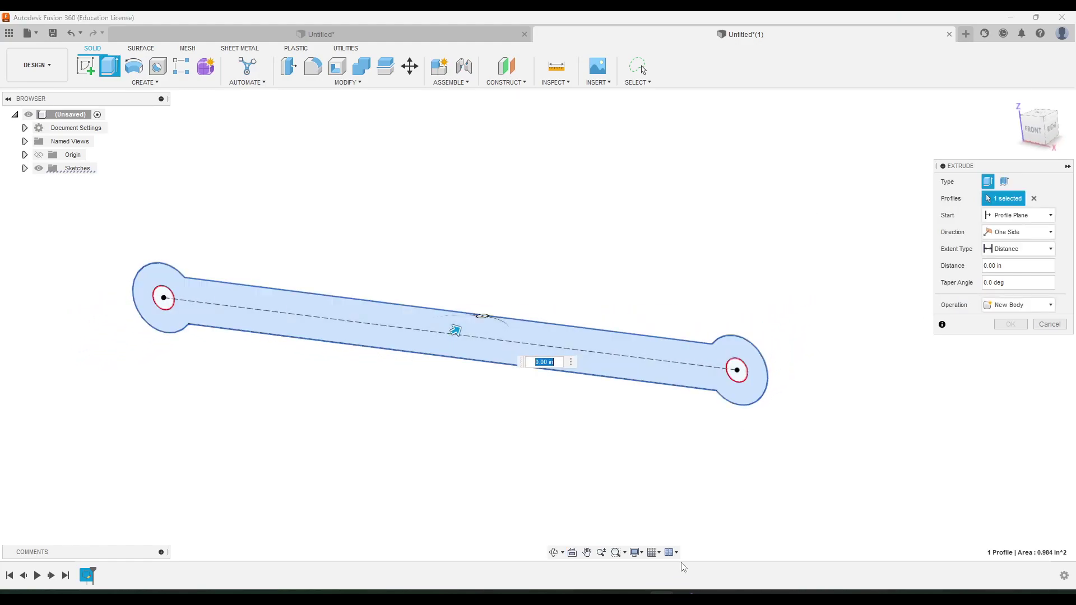
{"action": "key", "text": "alt+Tab"}
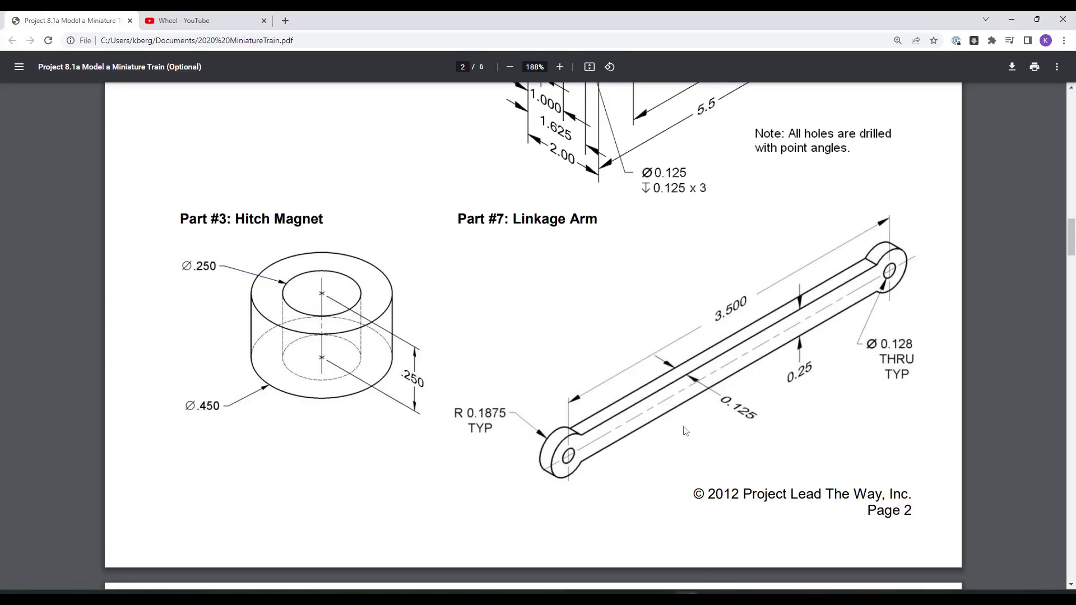